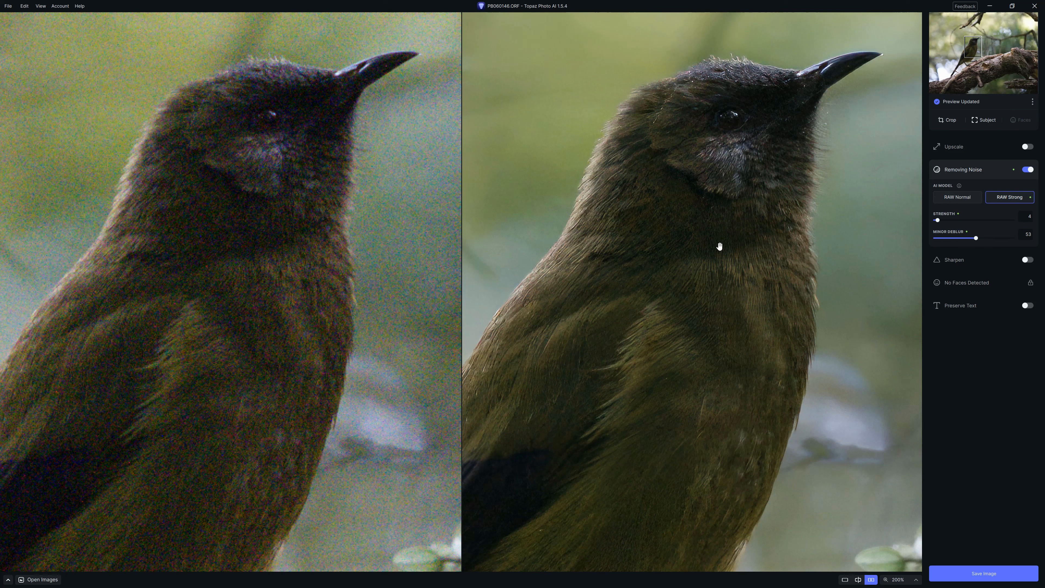
Compare the bird photo before and after noise removal in split view, and return to the side-by-side view.
{"action": "left_click", "coordinate": [857, 580]}
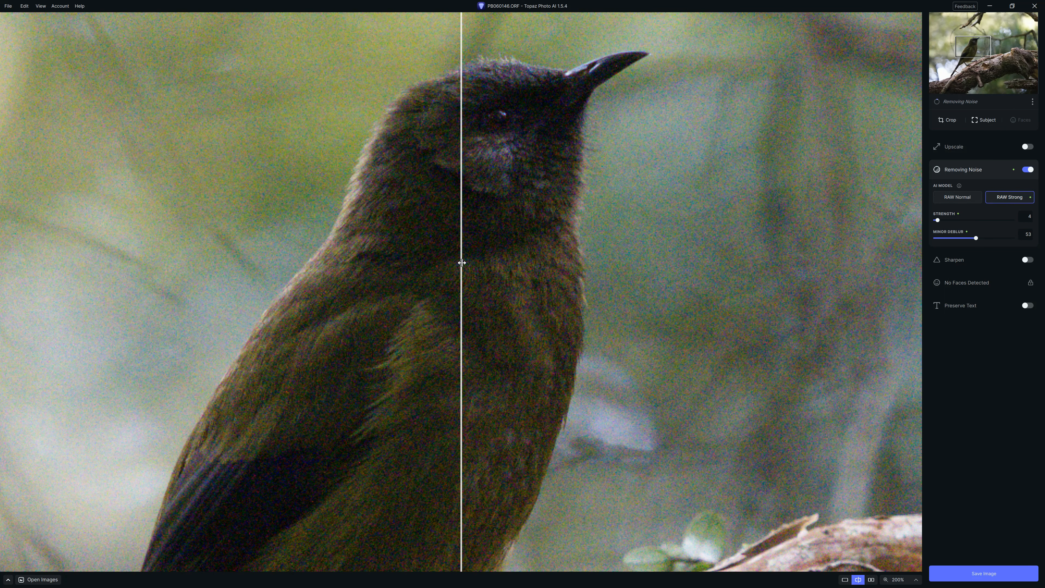
{"action": "left_click_drag", "start_coordinate": [462, 262], "coordinate": [73, 392]}
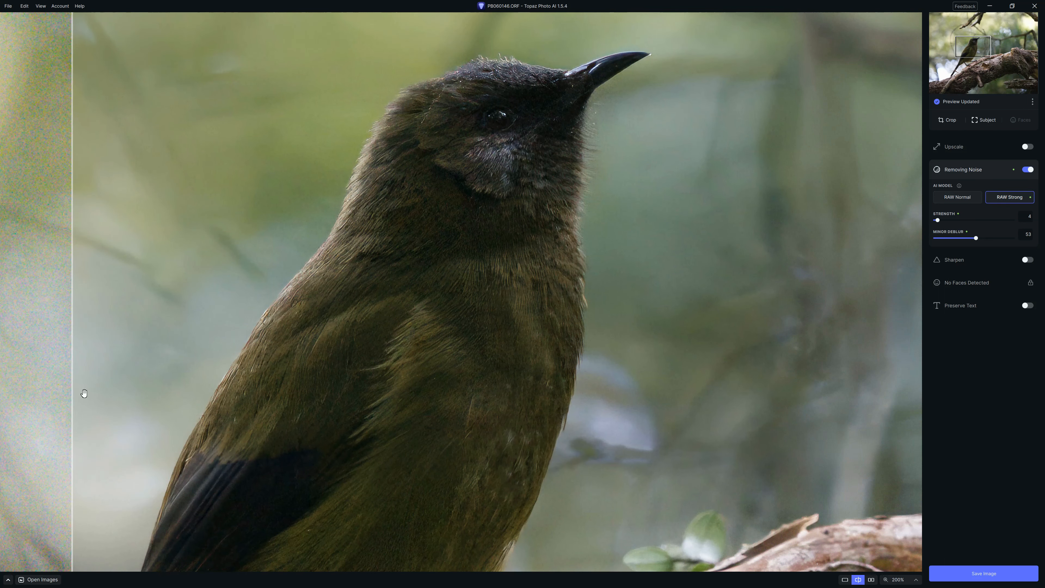
{"action": "left_click", "coordinate": [873, 580]}
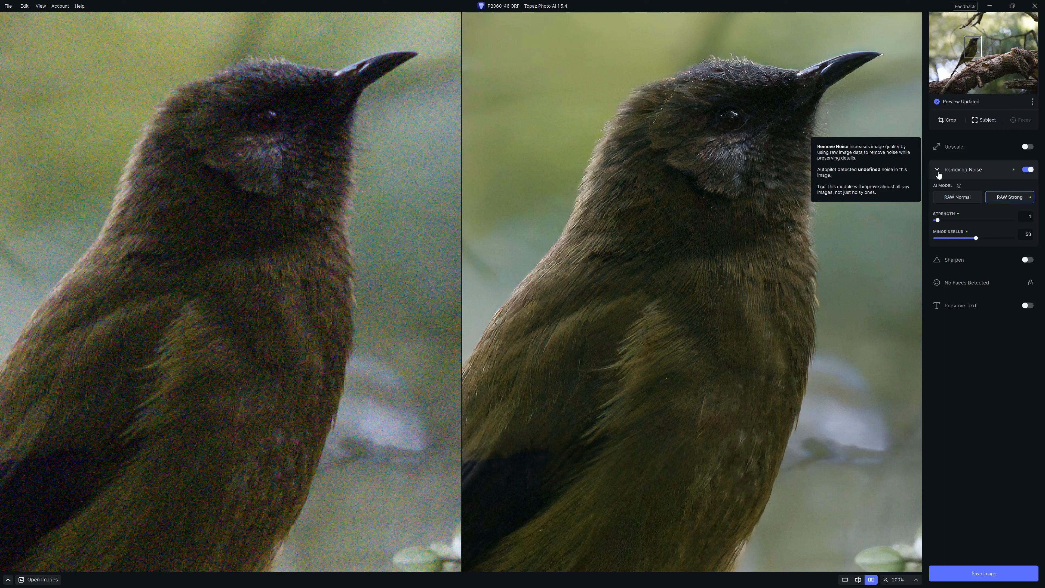
Try the RAW Normal noise removal model on the bird photo, and switch back to RAW Strong.
{"action": "left_click", "coordinate": [939, 171]}
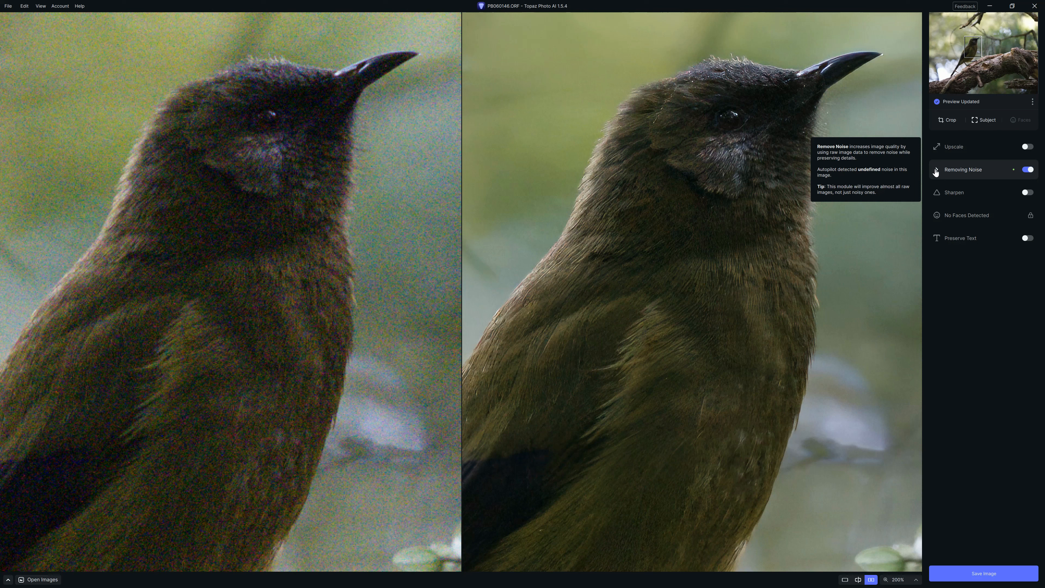
{"action": "left_click", "coordinate": [939, 173]}
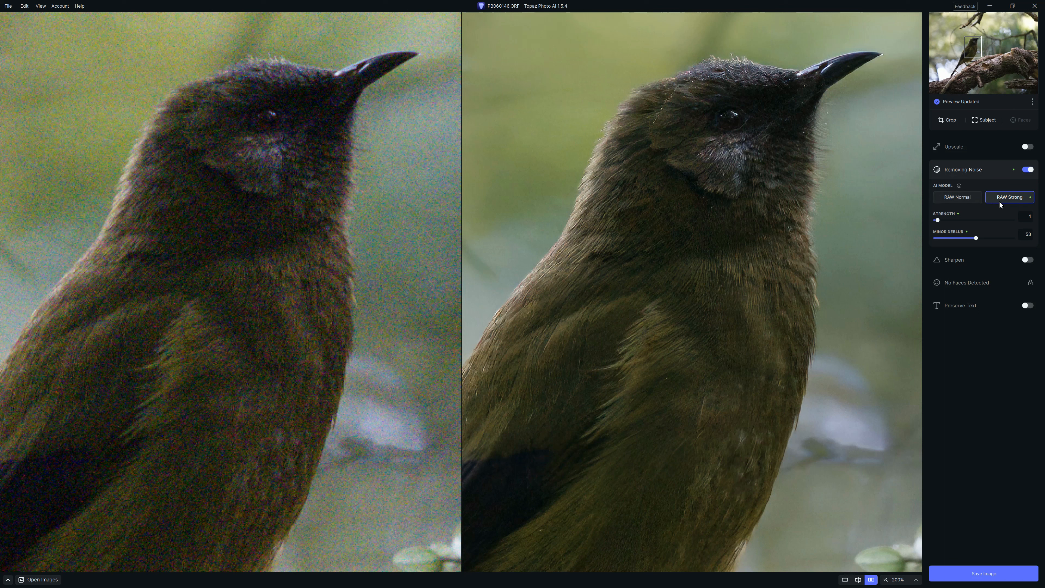
{"action": "left_click", "coordinate": [961, 201]}
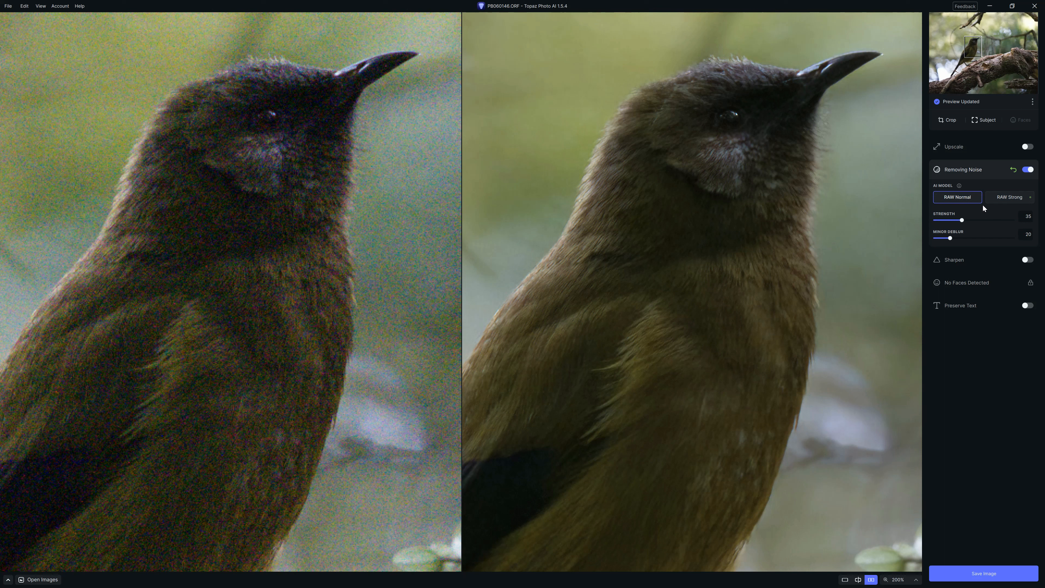
{"action": "left_click", "coordinate": [1007, 198]}
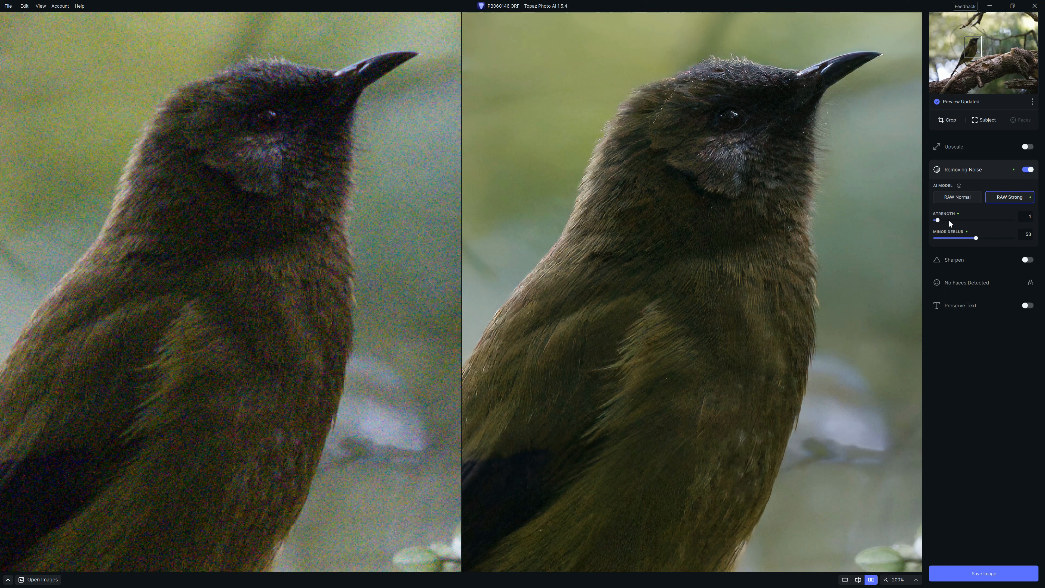
Try higher noise removal strengths on the bird photo, and set Strength to 5.
{"action": "left_click", "coordinate": [959, 221]}
{"action": "left_click", "coordinate": [998, 221]}
{"action": "left_click", "coordinate": [937, 221]}
{"action": "left_click", "coordinate": [938, 221]}
Test Minor Deblur at 93, 100 and 1 on the bird photo, and raise it to somewhat above the middle of its range.
{"action": "left_click_drag", "start_coordinate": [977, 238], "coordinate": [1007, 239]}
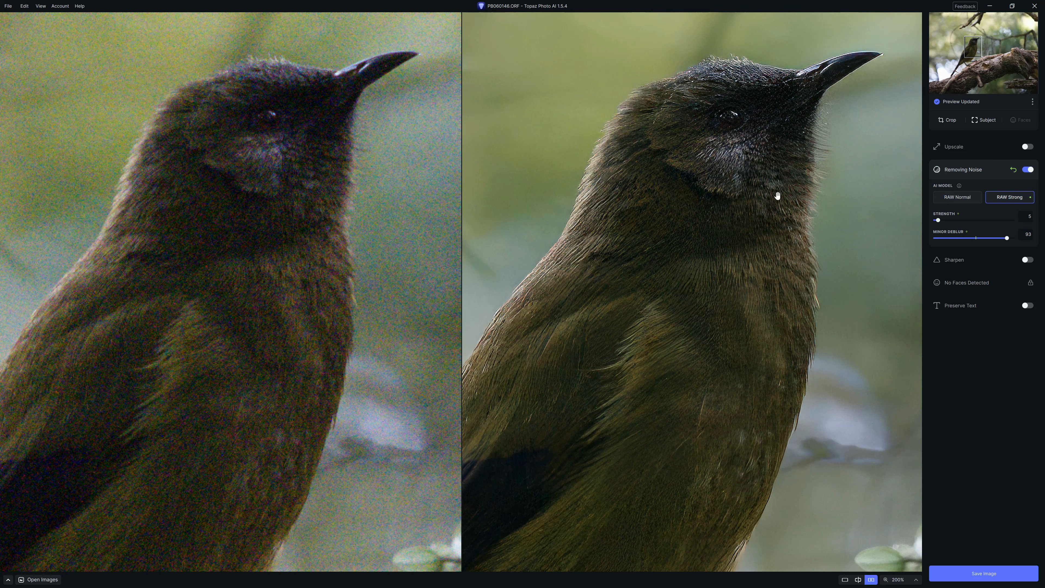
{"action": "left_click_drag", "start_coordinate": [1007, 238], "coordinate": [1015, 238]}
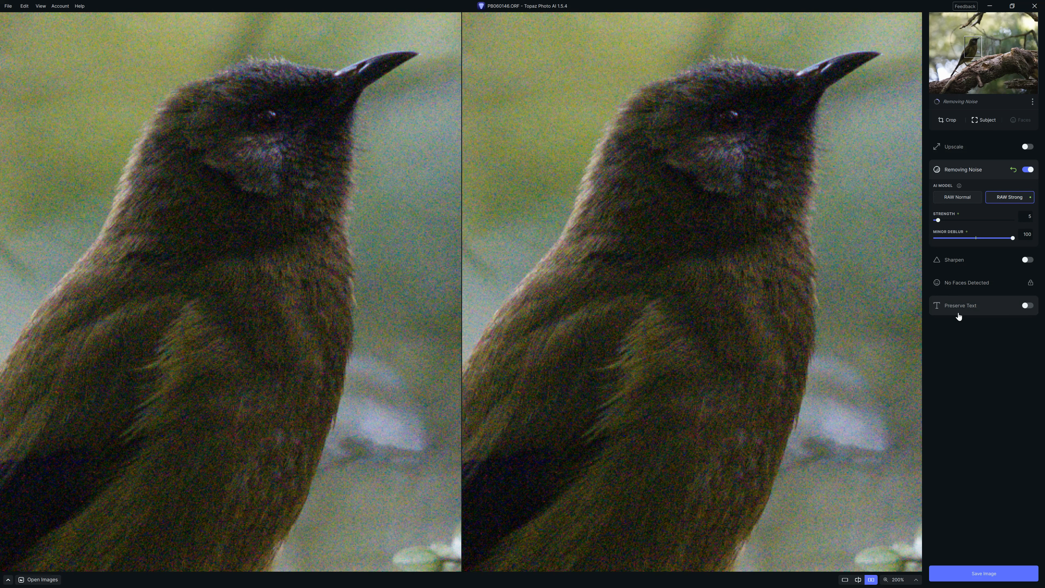
{"action": "left_click", "coordinate": [1013, 238]}
{"action": "left_click_drag", "start_coordinate": [1012, 239], "coordinate": [950, 239]}
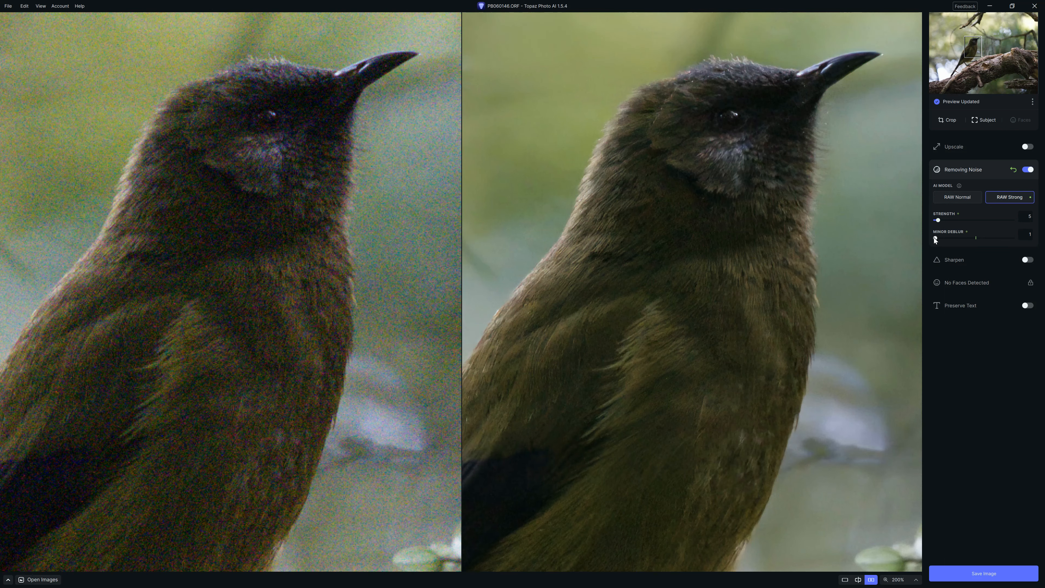
{"action": "left_click_drag", "start_coordinate": [936, 239], "coordinate": [987, 240]}
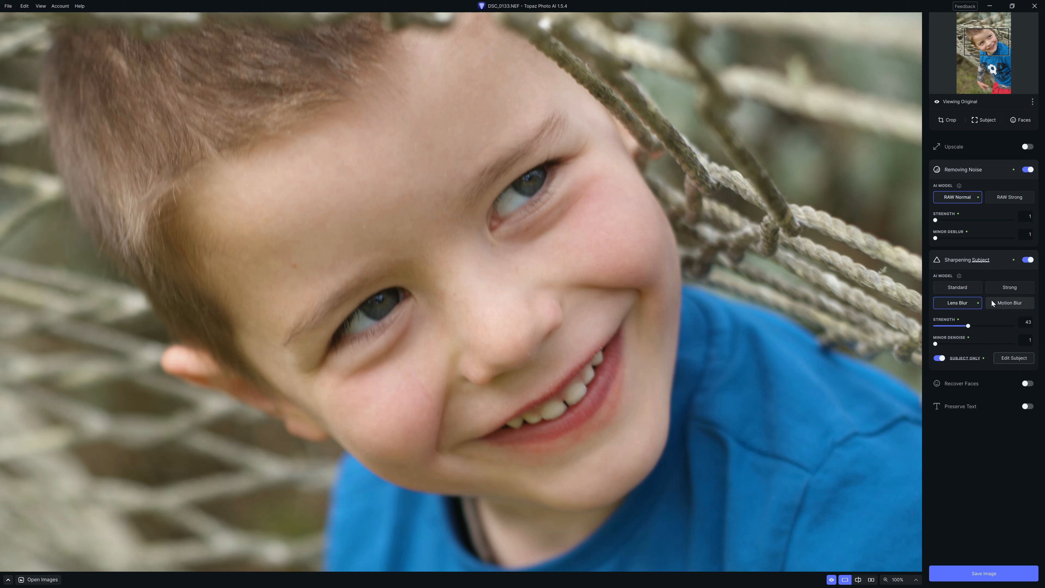
Compare the child portrait's original and sharpened versions, using the original view and the split view across the face.
{"action": "left_click", "coordinate": [831, 579]}
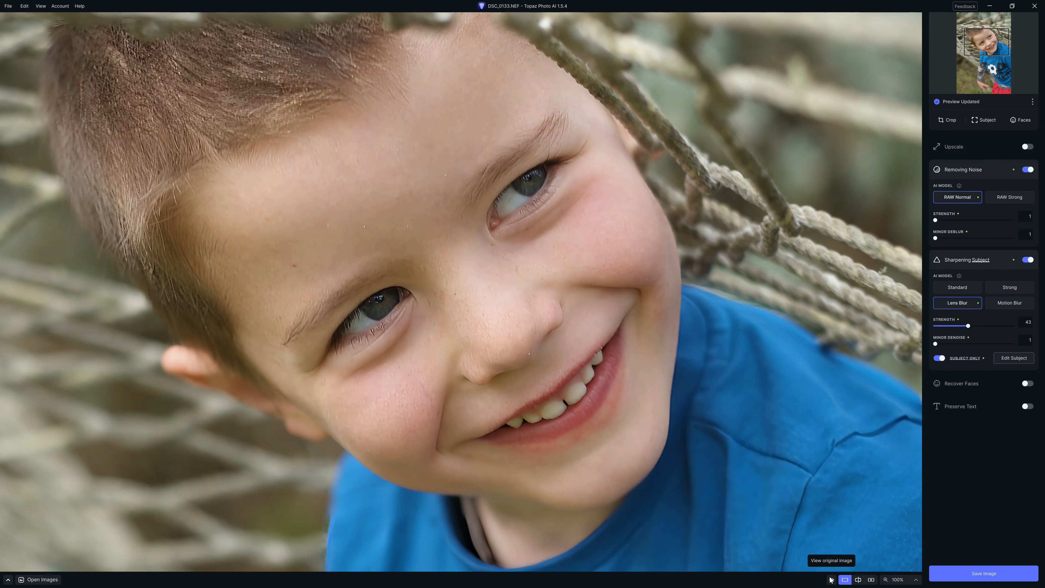
{"action": "left_click", "coordinate": [831, 579]}
{"action": "left_click", "coordinate": [831, 579]}
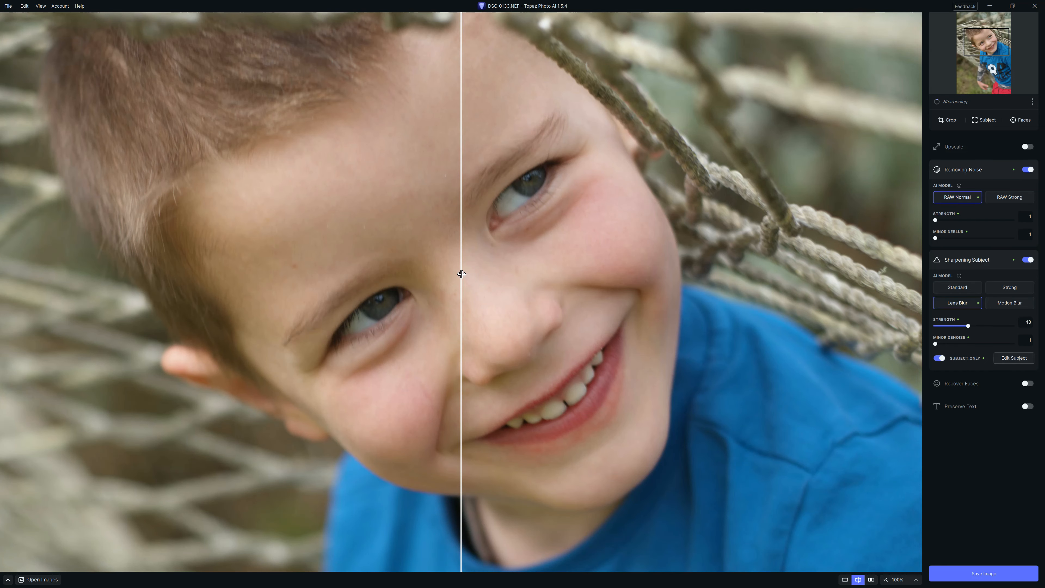
{"action": "left_click_drag", "start_coordinate": [462, 274], "coordinate": [15, 327]}
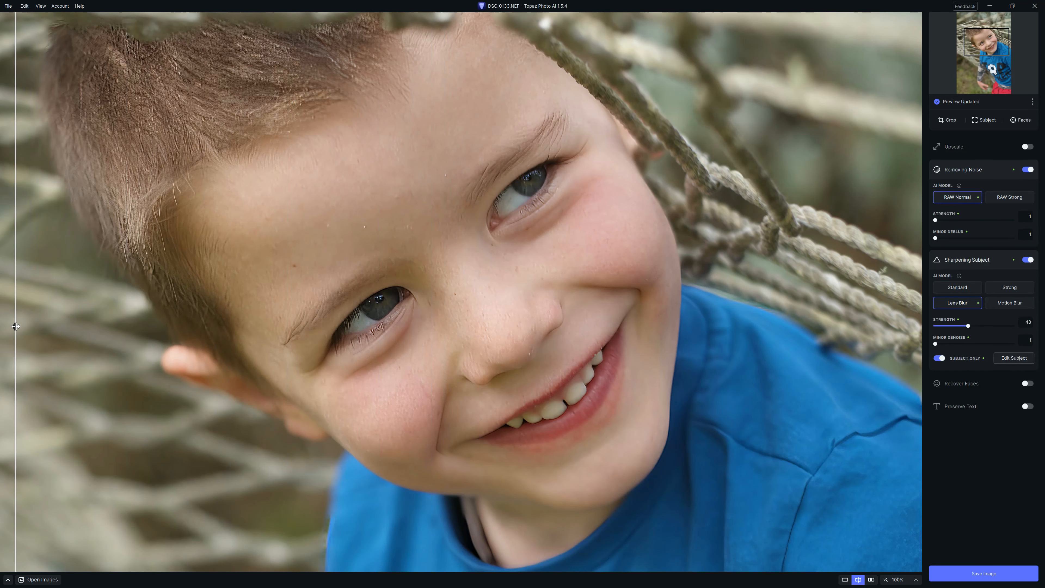
{"action": "left_click_drag", "start_coordinate": [16, 326], "coordinate": [284, 342]}
{"action": "left_click_drag", "start_coordinate": [522, 357], "coordinate": [13, 430]}
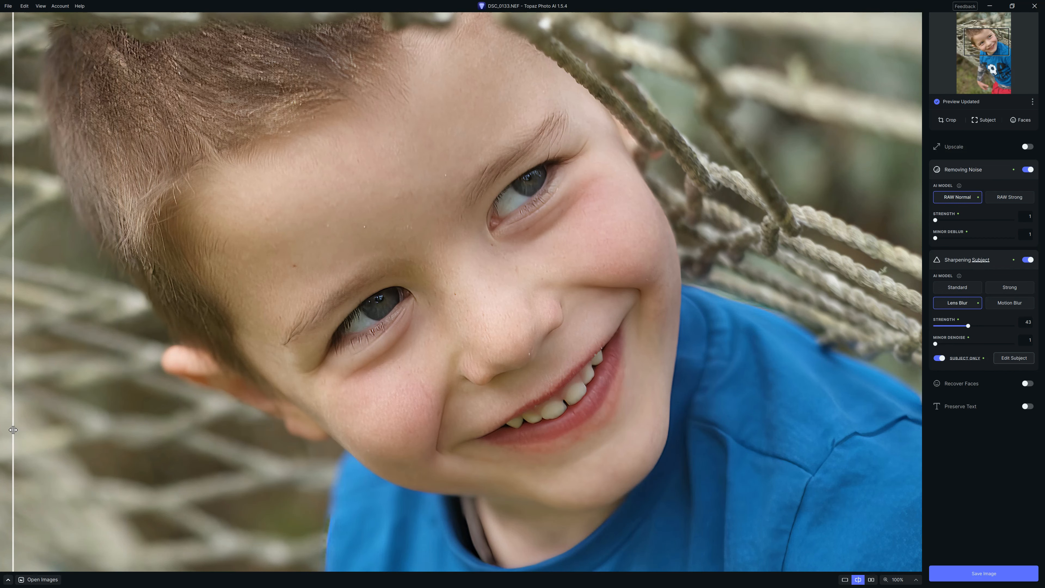
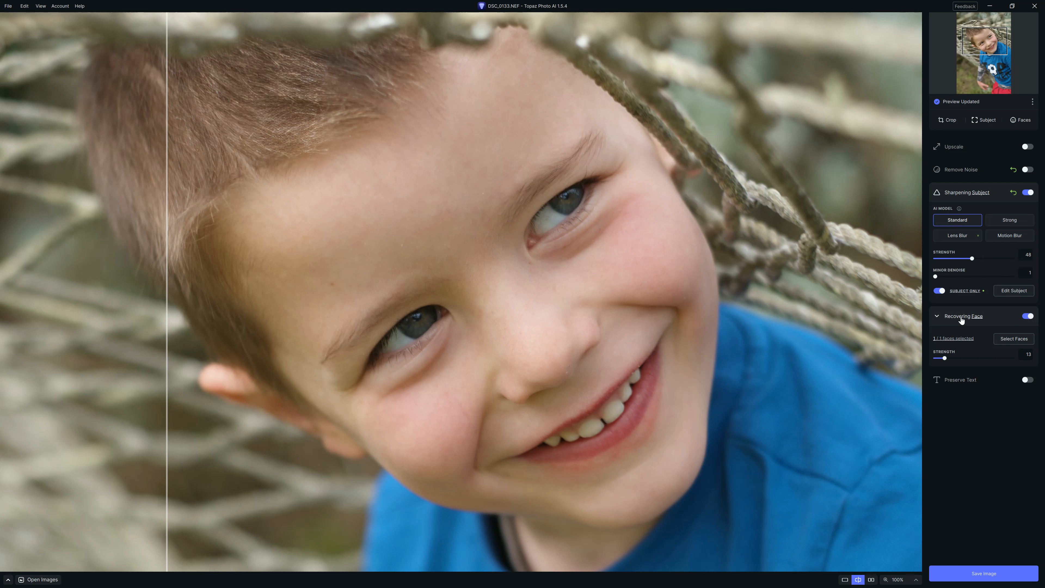
Try Recover Faces strengths from the minimum to near the maximum on the child portrait, and turn face recovery off.
{"action": "mouse_move", "coordinate": [943, 354]}
{"action": "left_click_drag", "start_coordinate": [945, 360], "coordinate": [933, 357]}
{"action": "mouse_move", "coordinate": [936, 380]}
{"action": "left_click_drag", "start_coordinate": [936, 358], "coordinate": [955, 359]}
{"action": "left_click_drag", "start_coordinate": [957, 358], "coordinate": [1007, 357]}
{"action": "left_click", "coordinate": [1028, 316]}
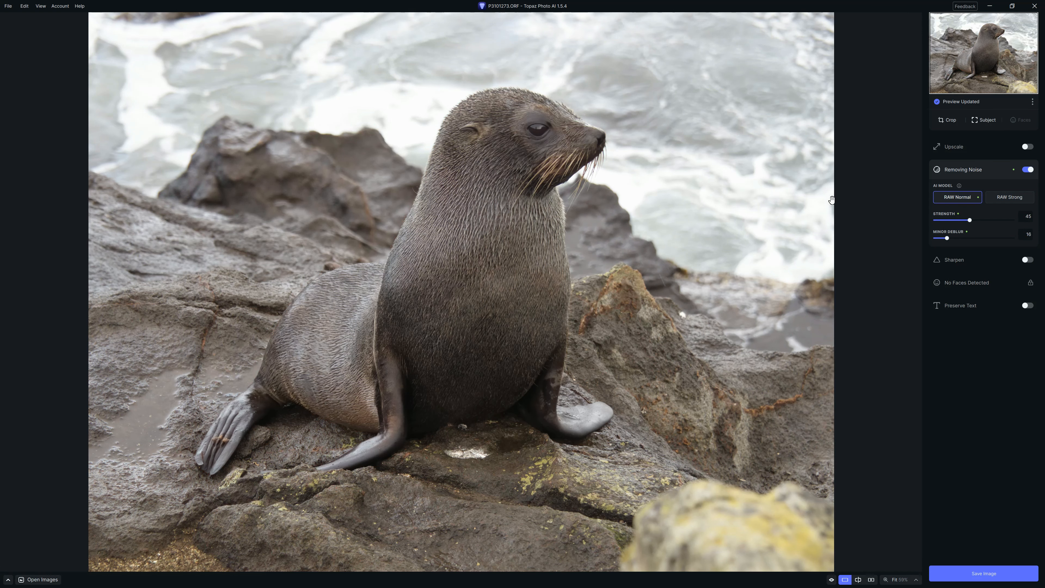
Turn off noise removal on the seal photo, enable 2x upscaling and show its settings.
{"action": "left_click", "coordinate": [1029, 169]}
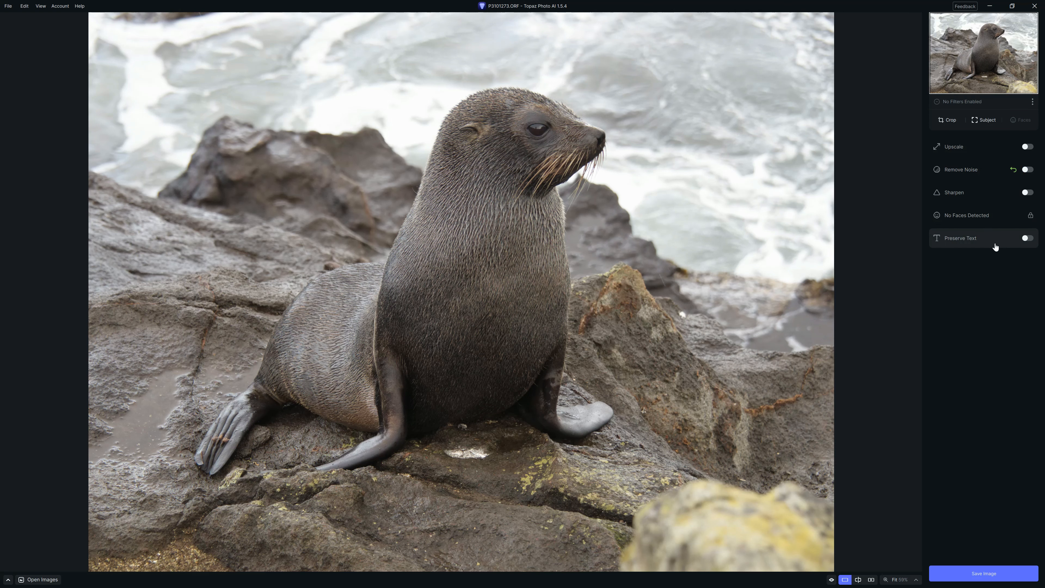
{"action": "left_click", "coordinate": [956, 149]}
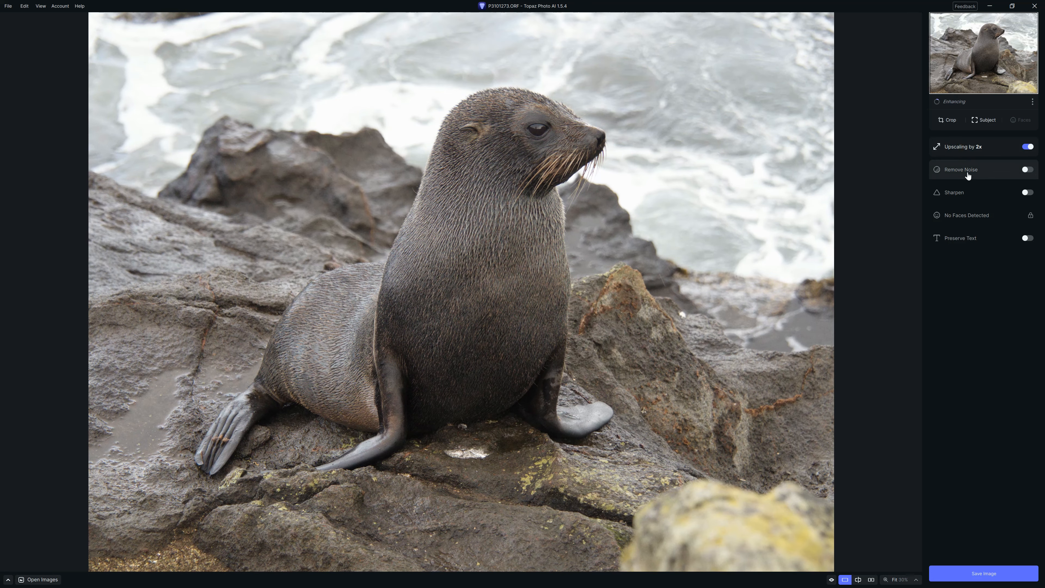
{"action": "left_click", "coordinate": [938, 147]}
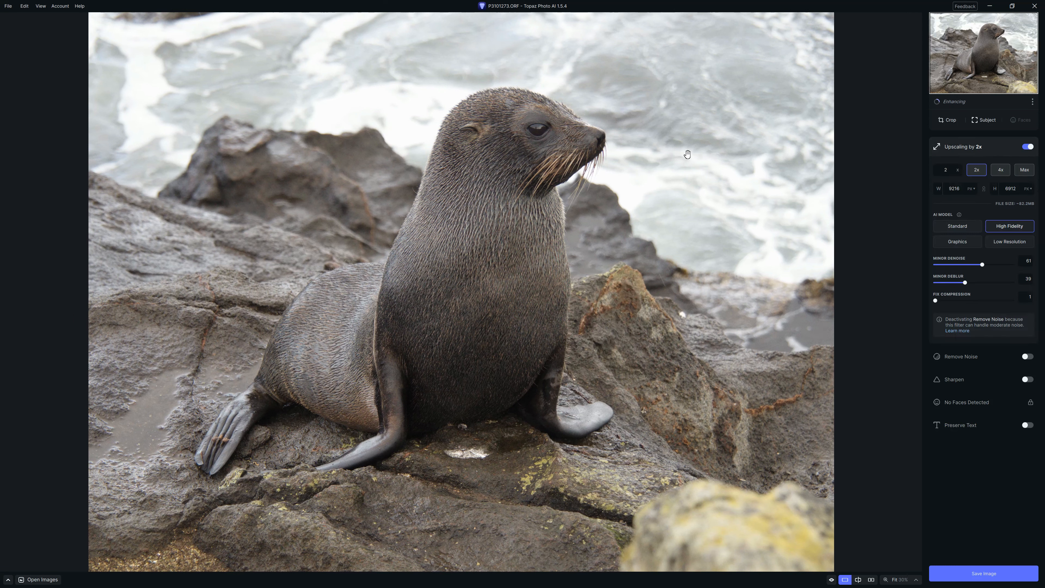
Viewing the seal's head at 100%, set the upscaling model to Standard and Minor Denoise to 36.
{"action": "left_click", "coordinate": [899, 581]}
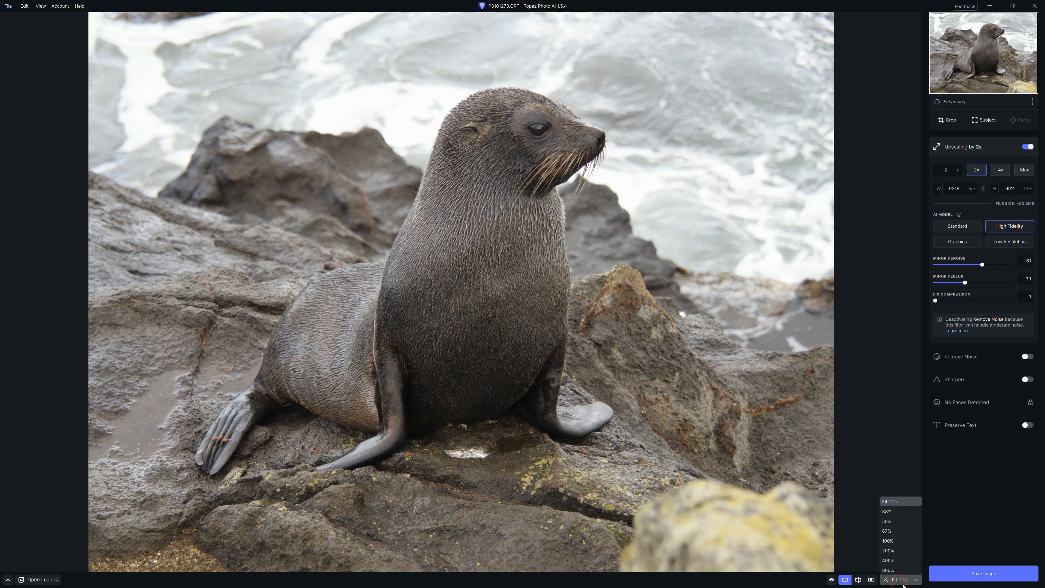
{"action": "left_click", "coordinate": [892, 540]}
{"action": "left_click_drag", "start_coordinate": [712, 231], "coordinate": [726, 551]}
{"action": "left_click_drag", "start_coordinate": [720, 149], "coordinate": [633, 220]}
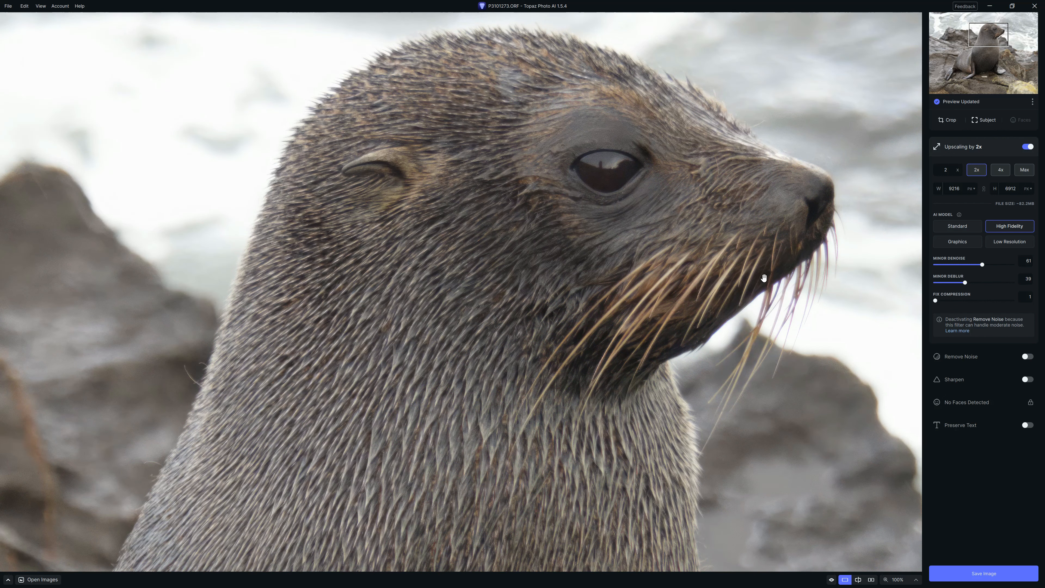
{"action": "mouse_move", "coordinate": [946, 280]}
{"action": "left_click", "coordinate": [965, 226]}
{"action": "left_click", "coordinate": [964, 265]}
Raise the upscaling factor to 4x and bring the seal's eye and muzzle into view.
{"action": "mouse_move", "coordinate": [945, 294]}
{"action": "left_click", "coordinate": [1004, 174]}
{"action": "left_click_drag", "start_coordinate": [737, 110], "coordinate": [464, 205]}
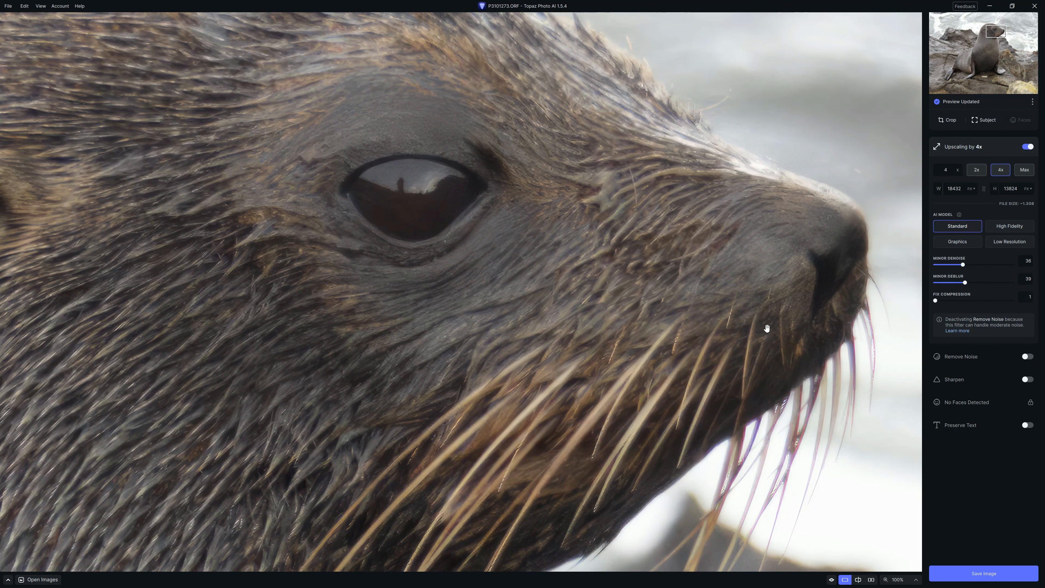
Try Minor Deblur at 21 for the upscaled seal, and set Minor Deblur to 100 and Minor Denoise to 4.
{"action": "left_click", "coordinate": [952, 284]}
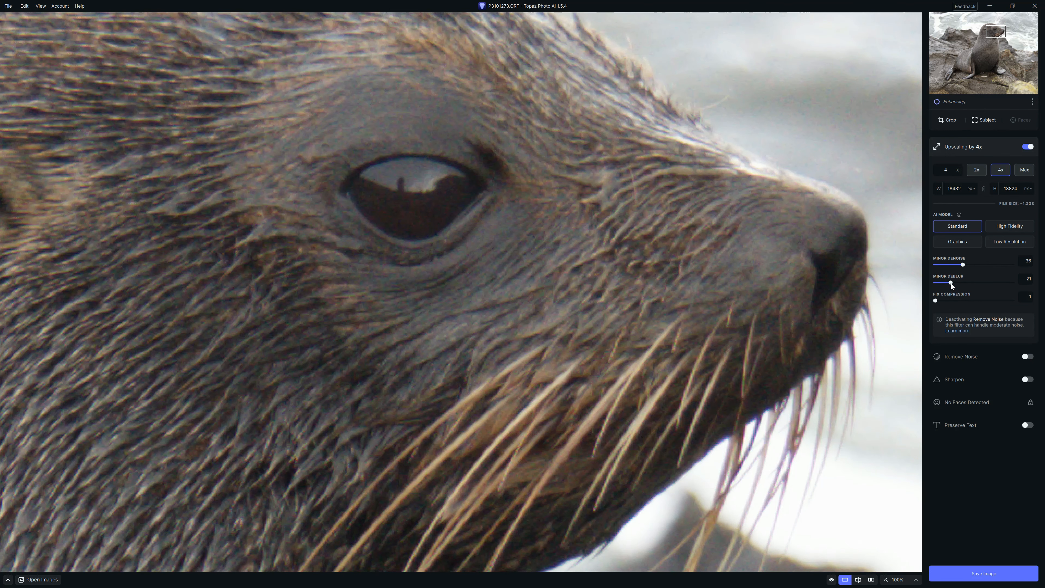
{"action": "left_click_drag", "start_coordinate": [951, 283], "coordinate": [1022, 280]}
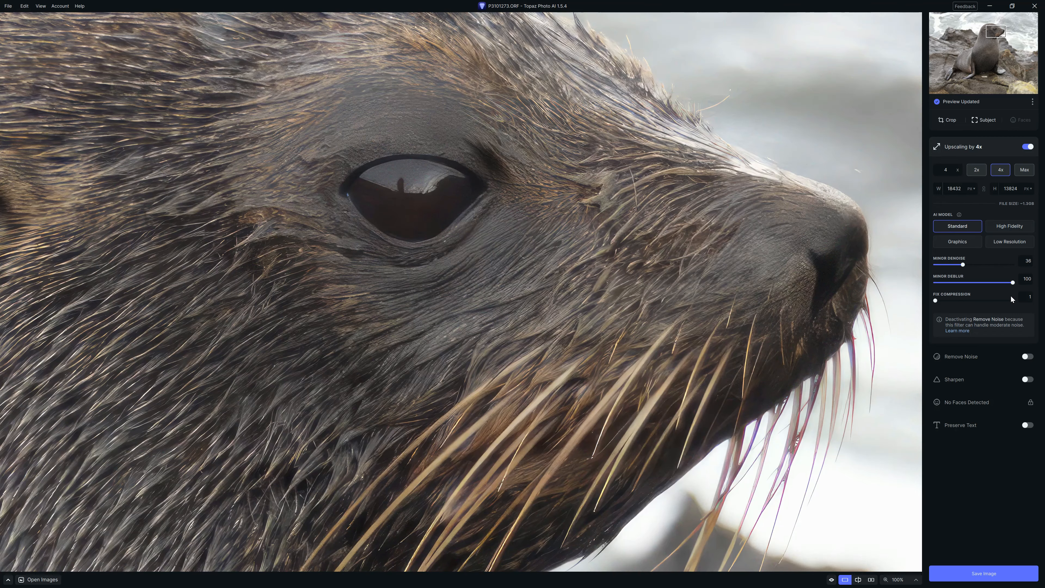
{"action": "left_click", "coordinate": [1013, 283]}
{"action": "left_click_drag", "start_coordinate": [964, 264], "coordinate": [952, 266]}
{"action": "left_click_drag", "start_coordinate": [953, 266], "coordinate": [954, 266]}
Try the Low Resolution and Graphics upscaling models on the seal, and switch back to Standard.
{"action": "left_click", "coordinate": [1007, 242]}
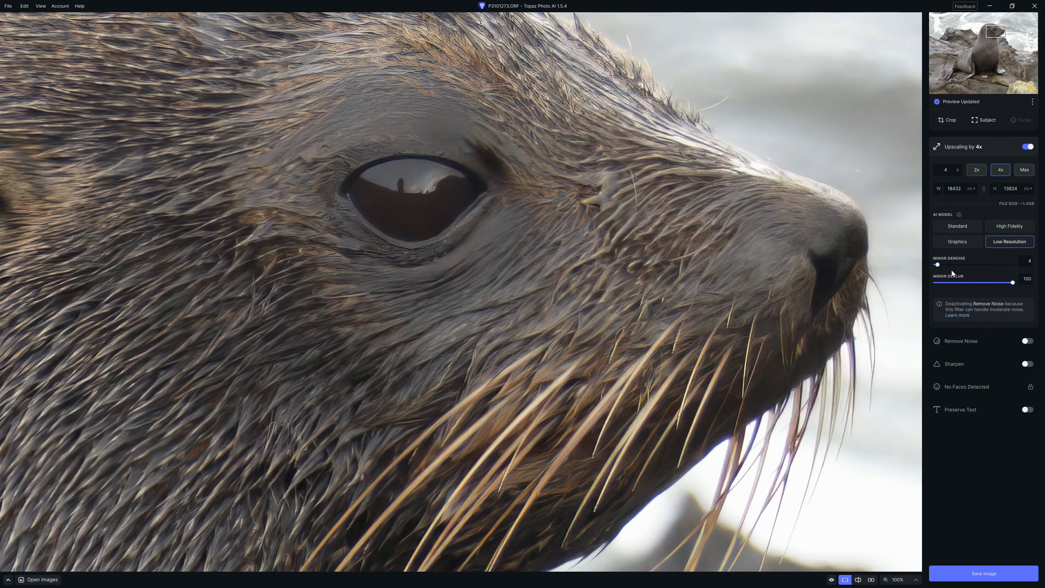
{"action": "left_click", "coordinate": [971, 241]}
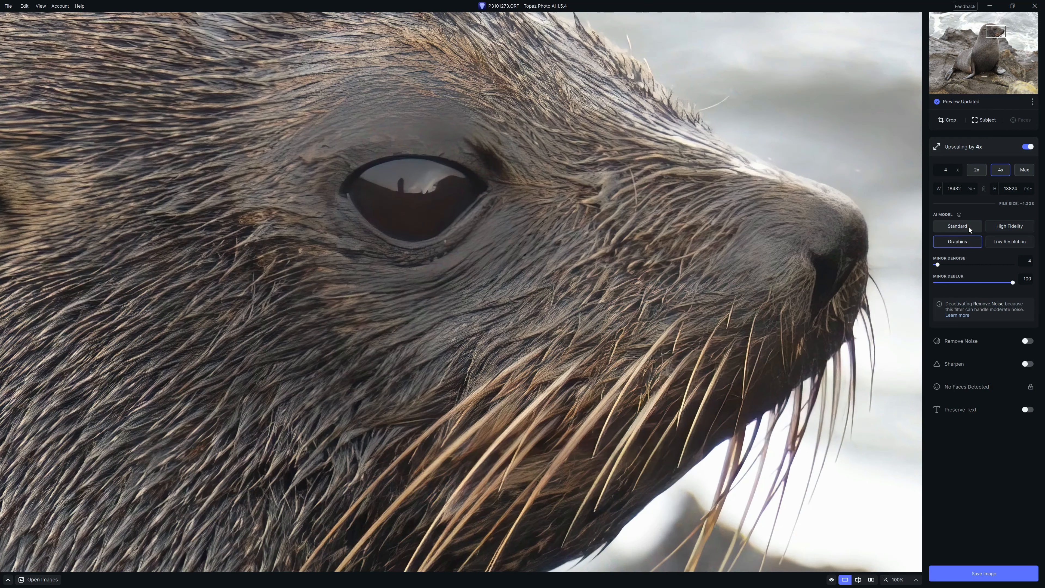
{"action": "left_click", "coordinate": [962, 228]}
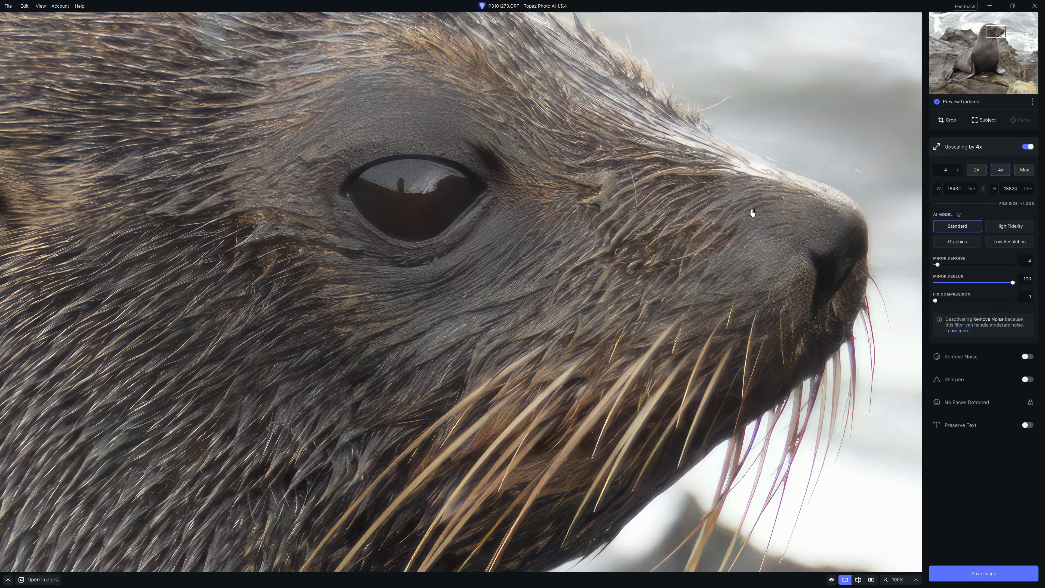
Compare the original and 4x upscaled seal face in split view and side by side.
{"action": "left_click", "coordinate": [854, 578]}
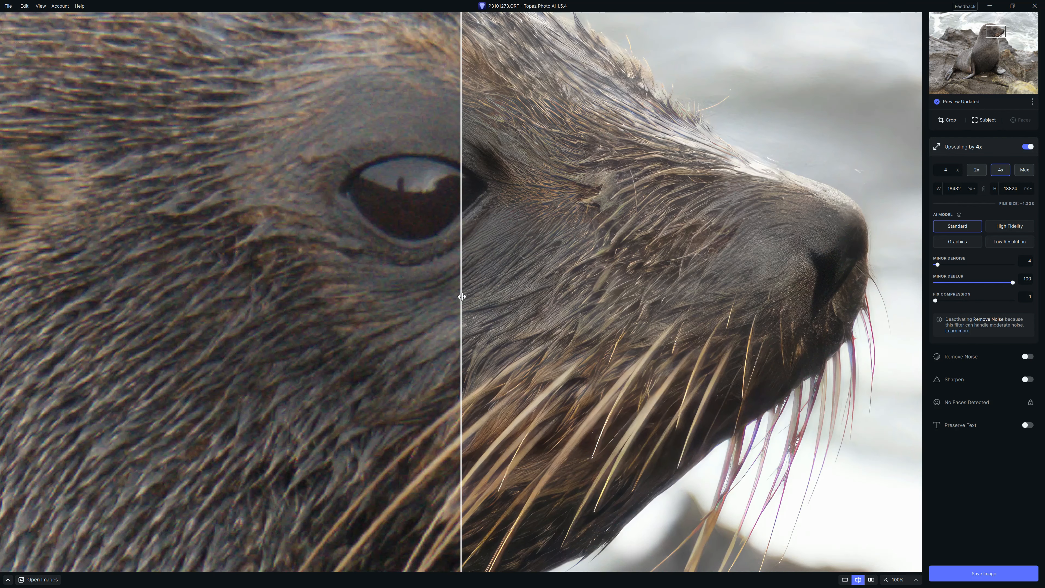
{"action": "left_click_drag", "start_coordinate": [461, 296], "coordinate": [518, 385]}
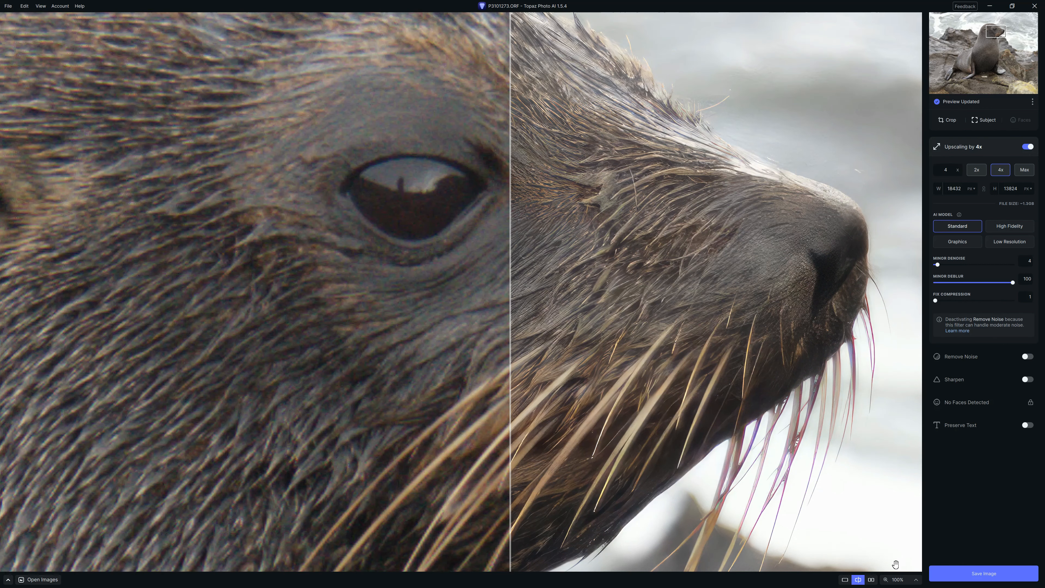
{"action": "left_click", "coordinate": [871, 580]}
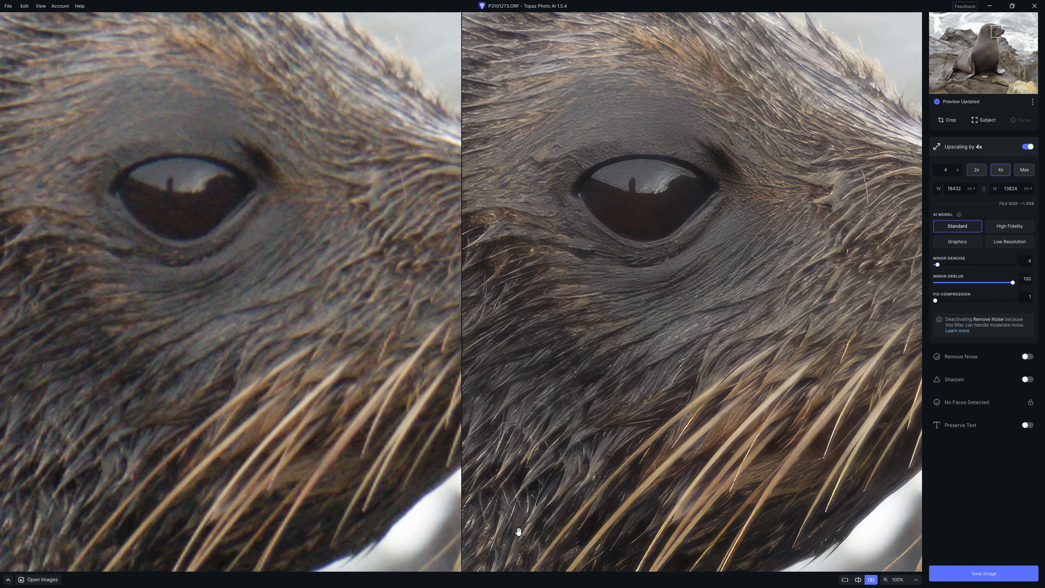